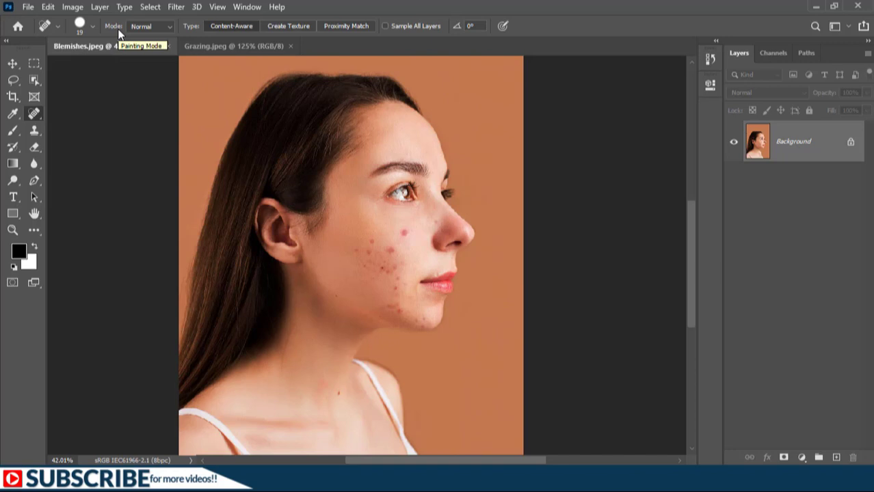
Step: Set the Spot Healing Brush blending mode to Lighten
{"action": "left_click", "coordinate": [149, 26]}
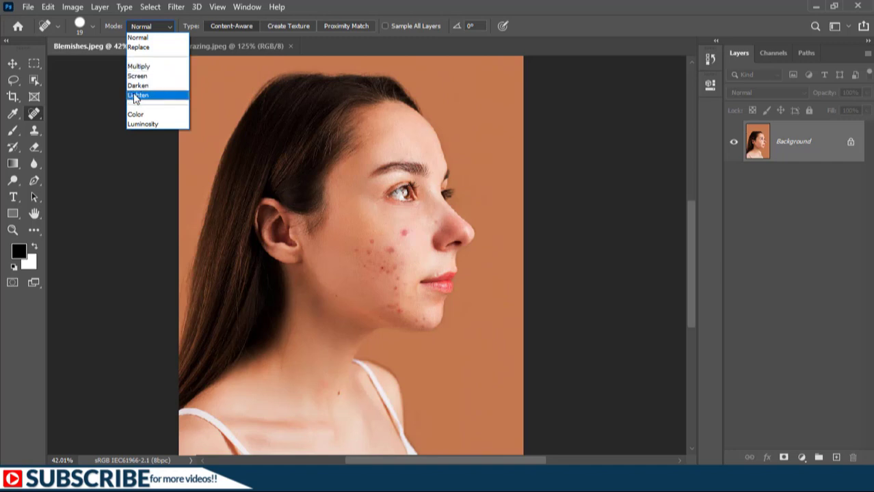
{"action": "left_click", "coordinate": [140, 96]}
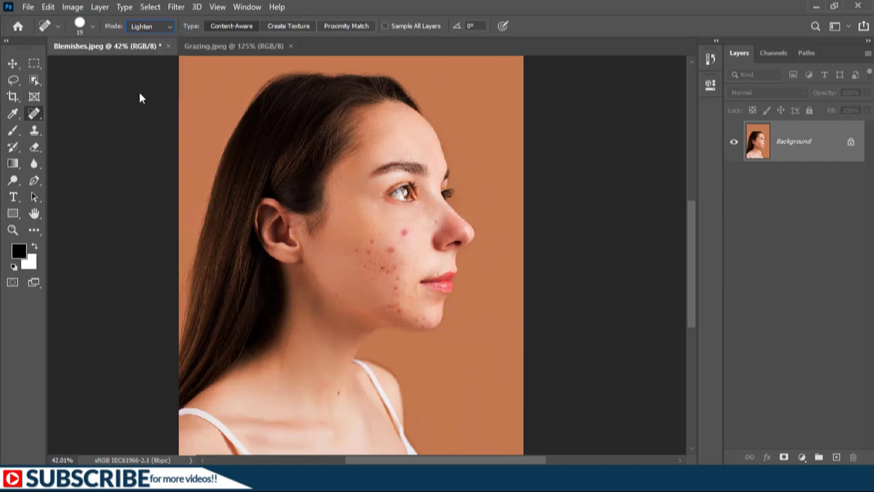
Step: Add an empty layer above the Background and enable sampling from all layers for the Spot Healing Brush
{"action": "left_click", "coordinate": [836, 457]}
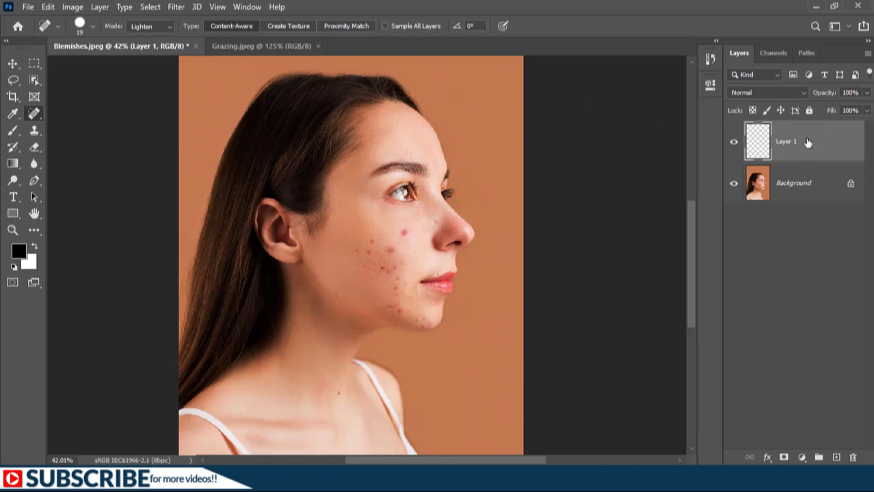
{"action": "left_click", "coordinate": [403, 233]}
{"action": "left_click", "coordinate": [384, 26]}
Step: Try to heal the dark red spot in the middle of the cheek in Lighten mode, and undo it
{"action": "scroll", "coordinate": [385, 288], "scroll_direction": "up", "scroll_amount": 1}
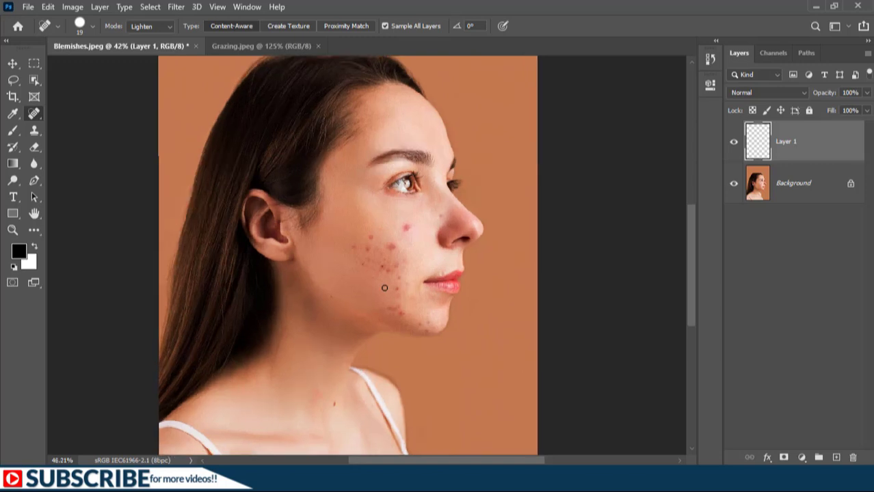
{"action": "scroll", "coordinate": [384, 288], "scroll_direction": "up", "scroll_amount": 5}
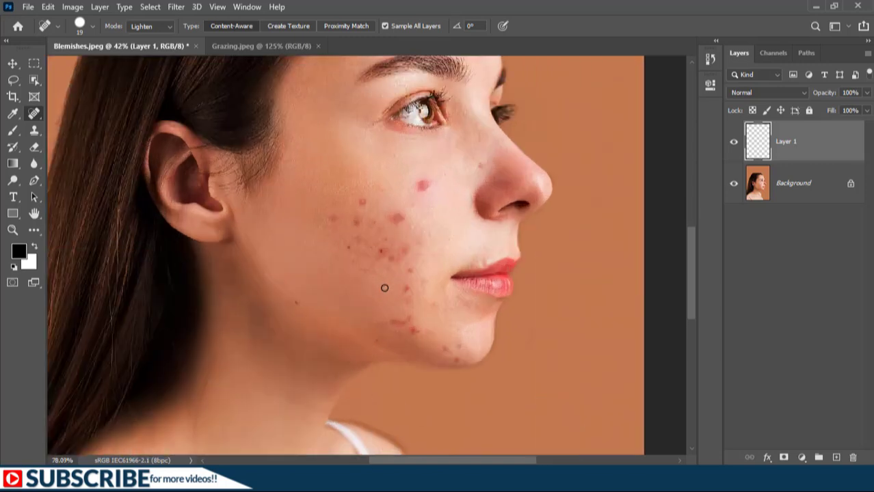
{"action": "left_click", "coordinate": [381, 251]}
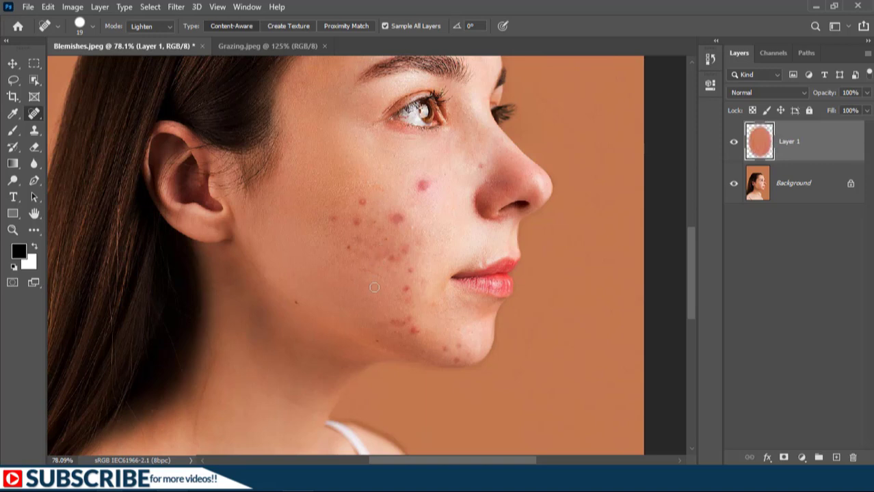
{"action": "left_click", "coordinate": [371, 250]}
{"action": "key", "text": "ctrl+z"}
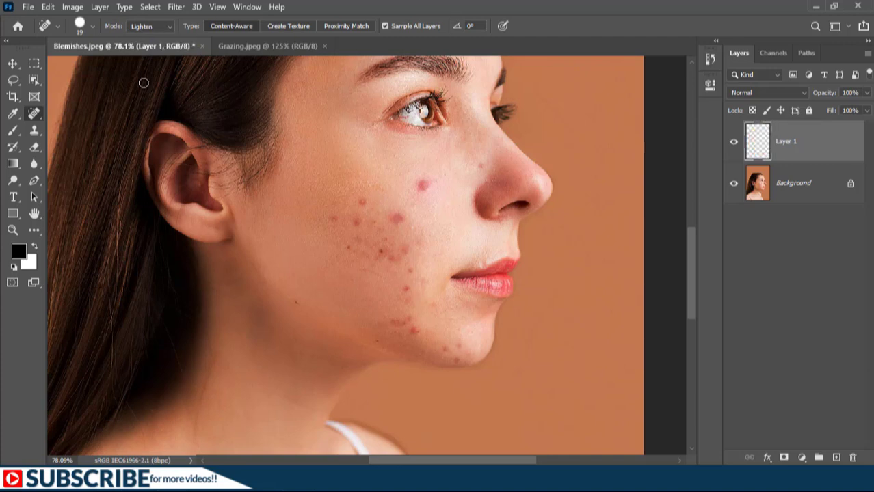
Step: Try healing the same dark red cheek spot with the mode set to Darken, and undo the result
{"action": "left_click", "coordinate": [148, 29]}
{"action": "left_click", "coordinate": [148, 29]}
{"action": "left_click", "coordinate": [148, 29]}
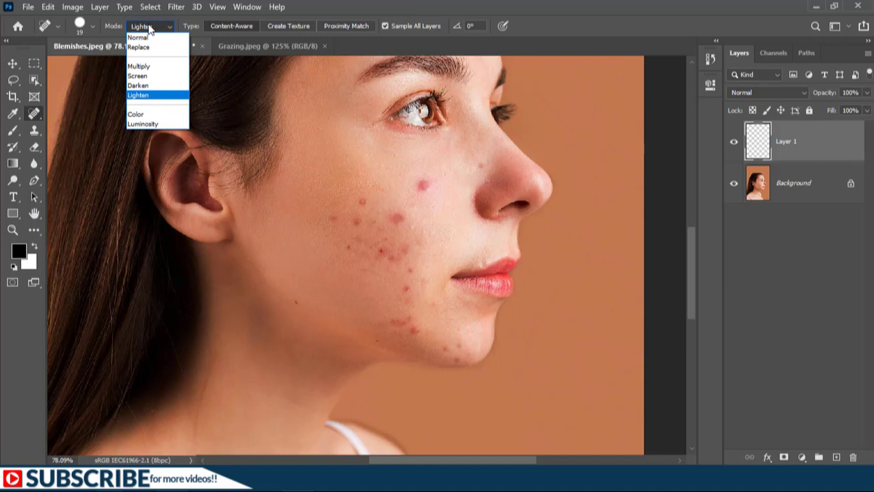
{"action": "left_click", "coordinate": [143, 91]}
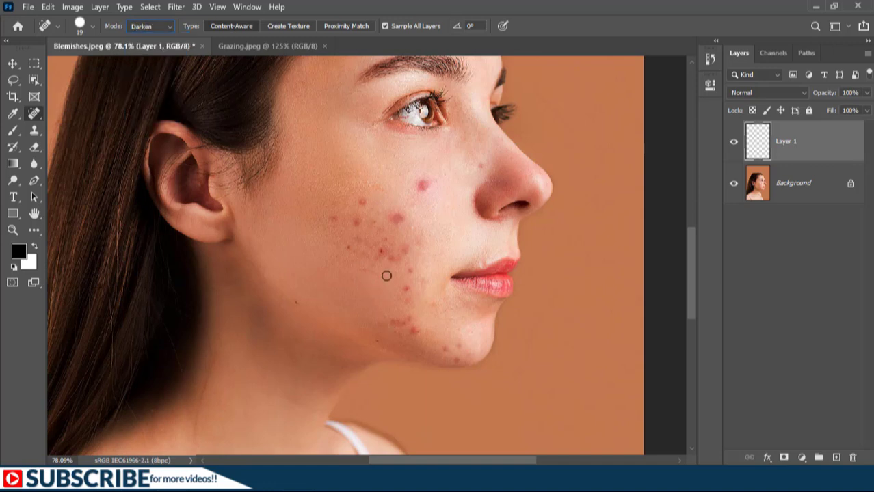
{"action": "left_click", "coordinate": [382, 252]}
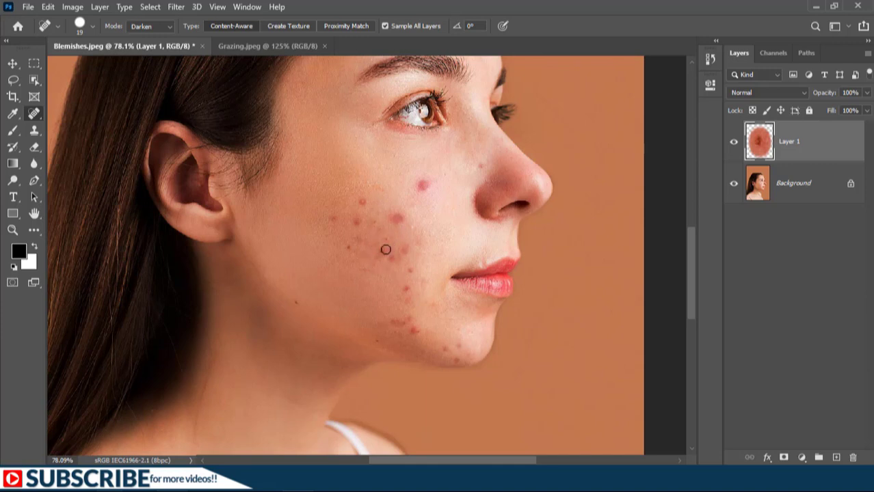
{"action": "key", "text": "ctrl+z"}
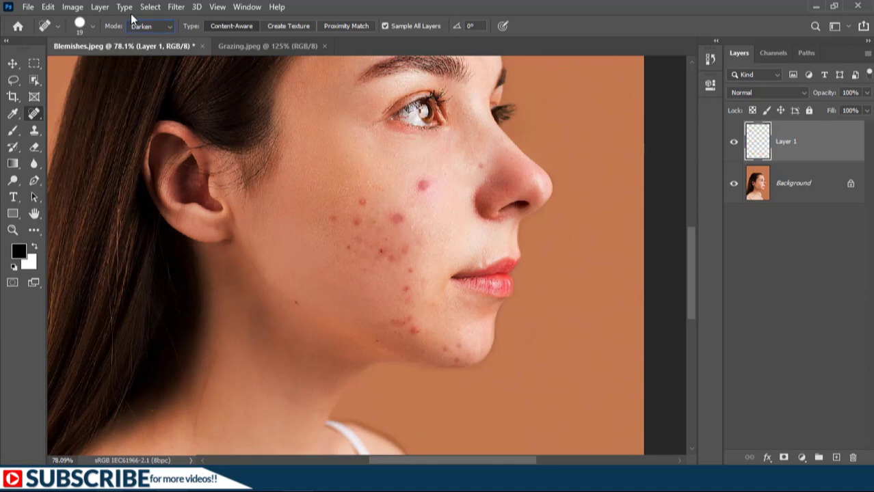
Step: Try the Create Texture healing type on the reddish blemish on the upper cheek, and undo the stroke
{"action": "left_click", "coordinate": [154, 27]}
{"action": "left_click", "coordinate": [154, 27]}
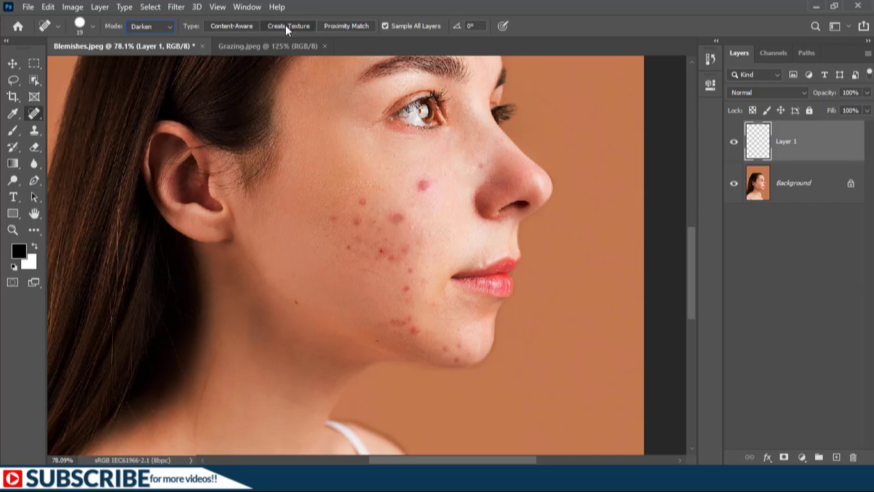
{"action": "left_click_drag", "start_coordinate": [399, 216], "coordinate": [395, 222]}
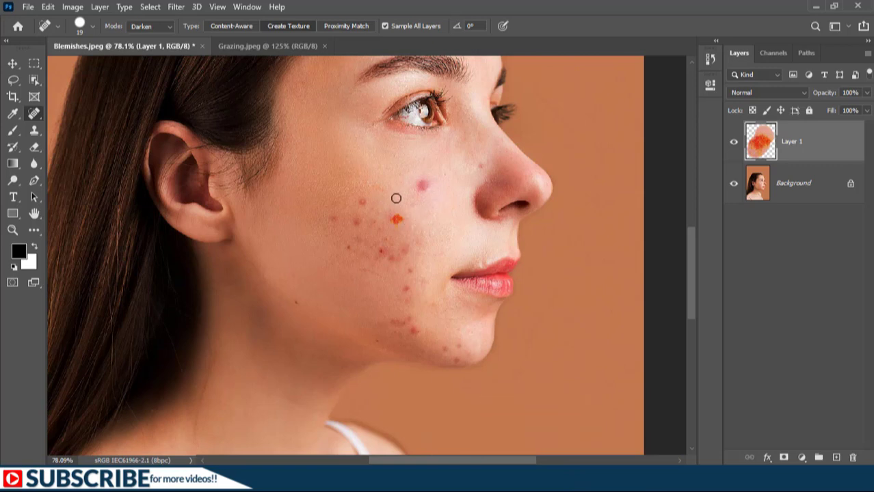
{"action": "key", "text": "ctrl+z"}
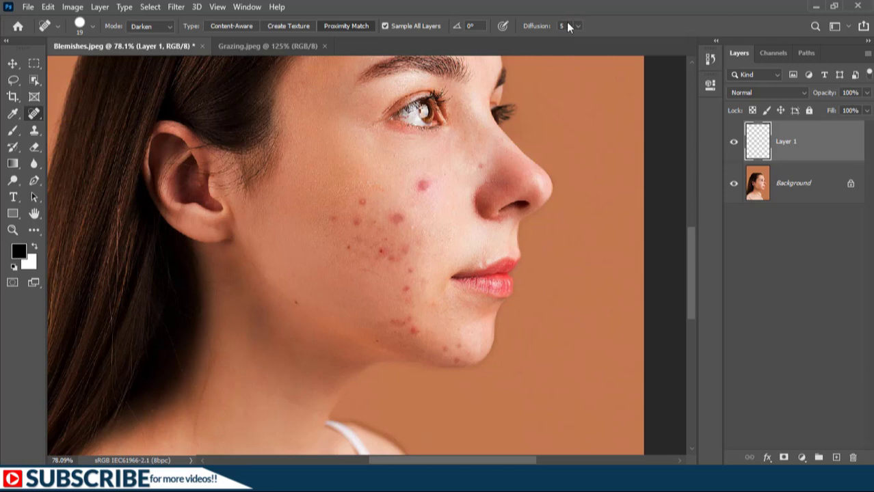
Step: Set the Spot Healing Brush type to Content-Aware and its mode to Normal
{"action": "left_click", "coordinate": [231, 26]}
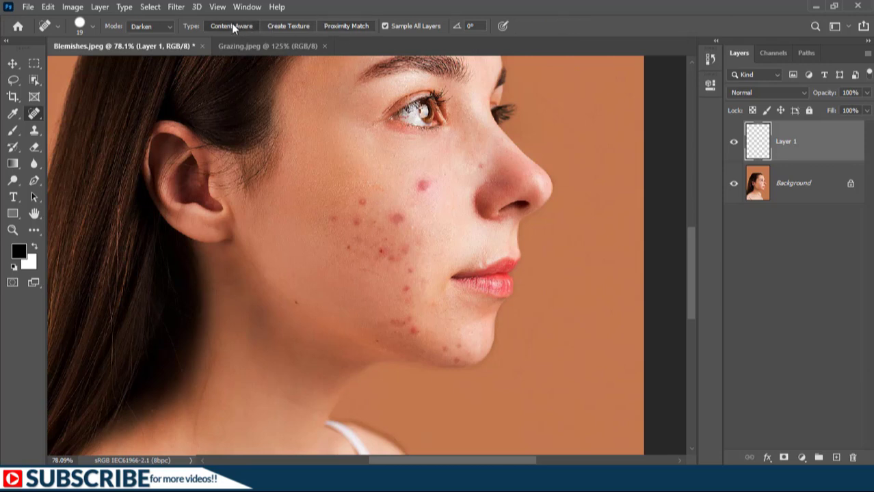
{"action": "left_click", "coordinate": [150, 25]}
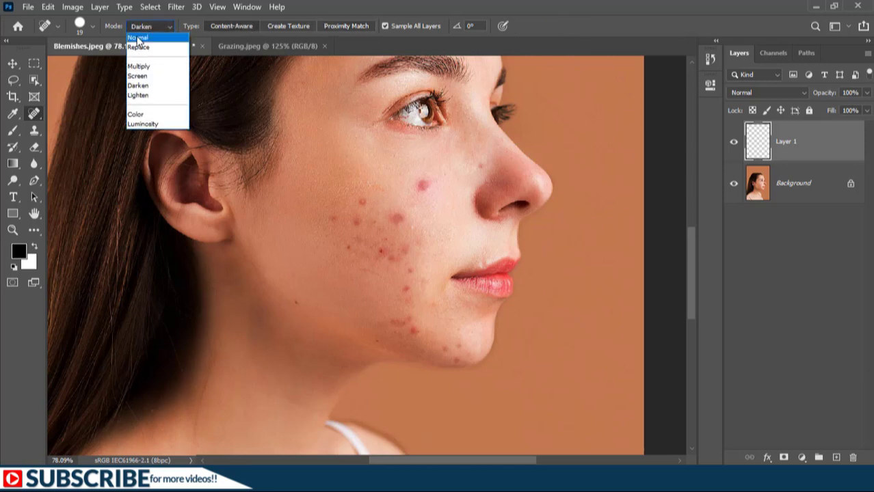
{"action": "left_click", "coordinate": [138, 38]}
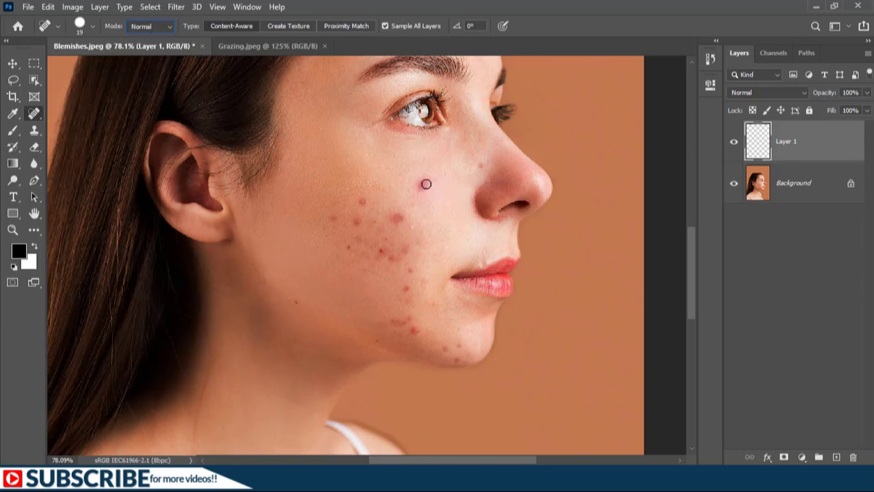
Step: Try spot healing the pink blemish below the eye, and replace the retouched layer with a new empty one
{"action": "mouse_move", "coordinate": [424, 183]}
{"action": "left_mouse_down"}
{"action": "mouse_move", "coordinate": [423, 192]}
{"action": "mouse_move", "coordinate": [419, 179]}
{"action": "left_mouse_up"}
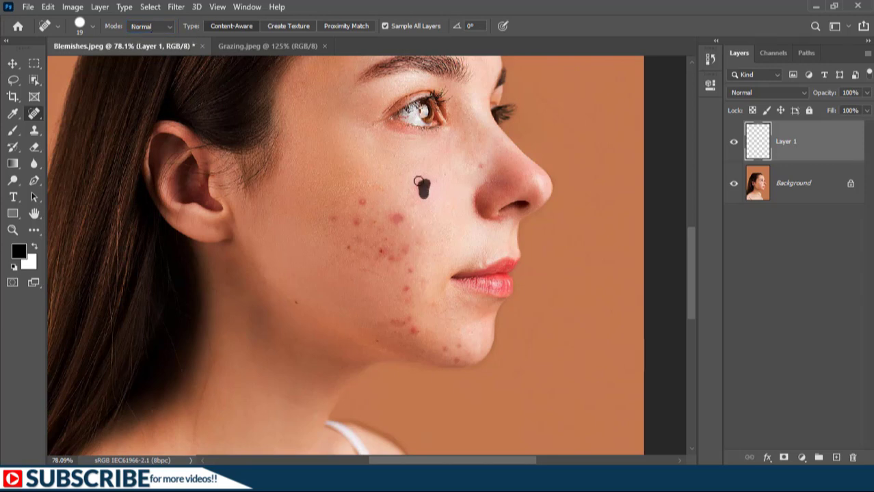
{"action": "left_click", "coordinate": [485, 168]}
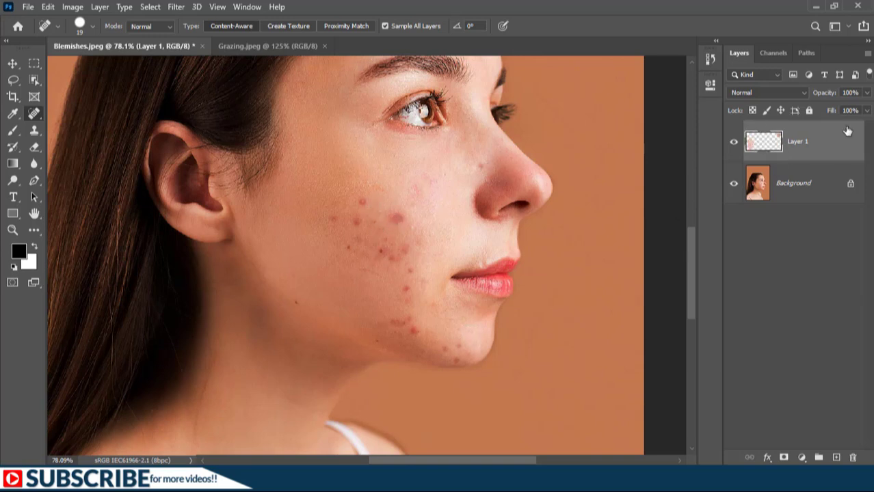
{"action": "left_click_drag", "start_coordinate": [820, 145], "coordinate": [853, 458]}
{"action": "left_click", "coordinate": [837, 458]}
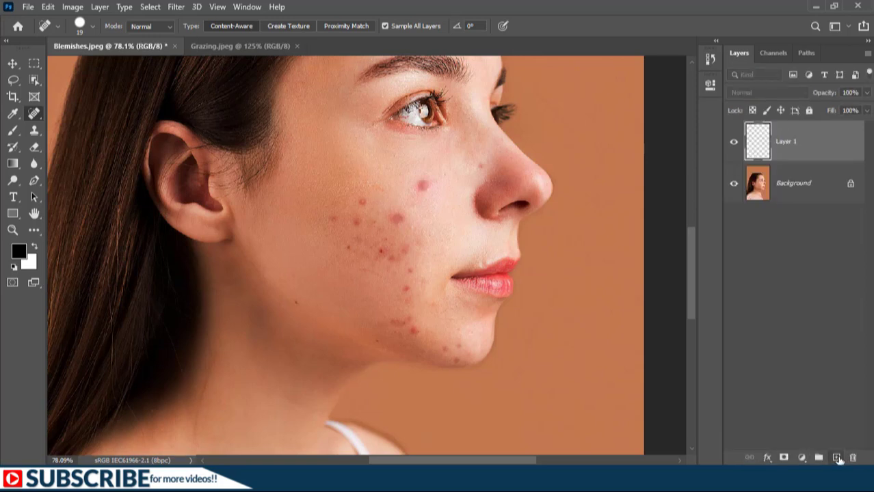
Step: Switch to the Healing Brush in Normal mode and set it to sample Current & Below
{"action": "right_click", "coordinate": [34, 113]}
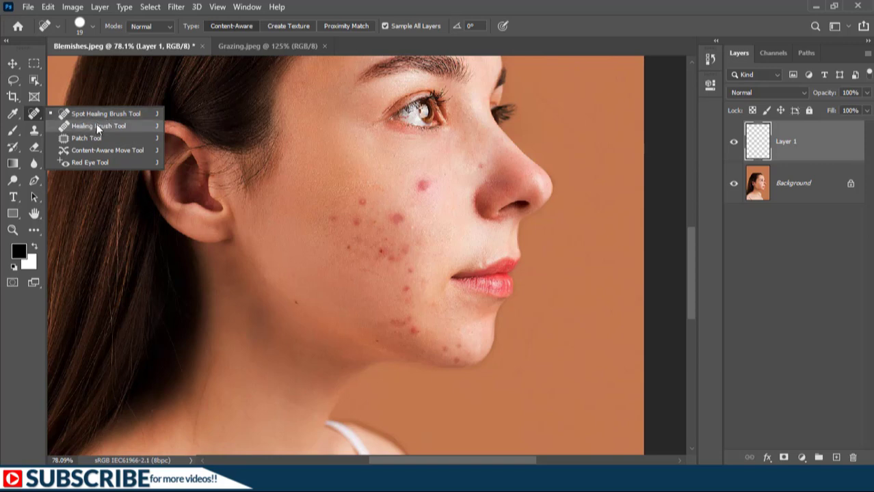
{"action": "left_click", "coordinate": [97, 125]}
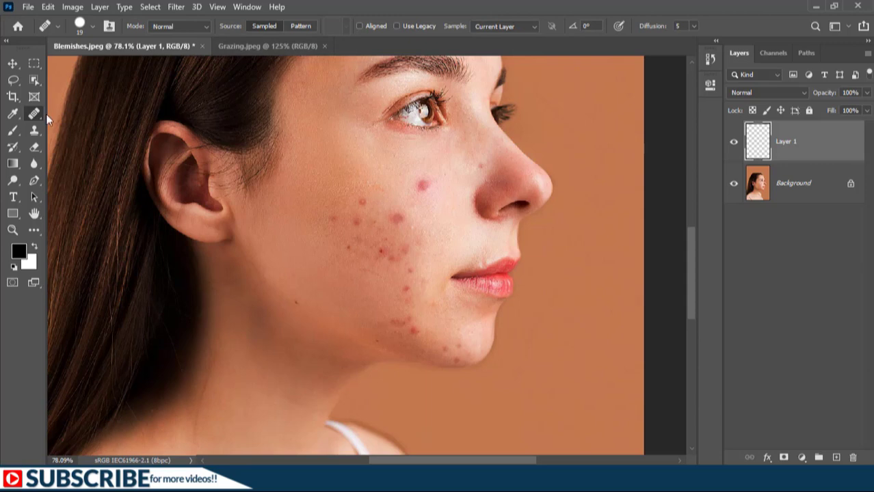
{"action": "left_click", "coordinate": [175, 25]}
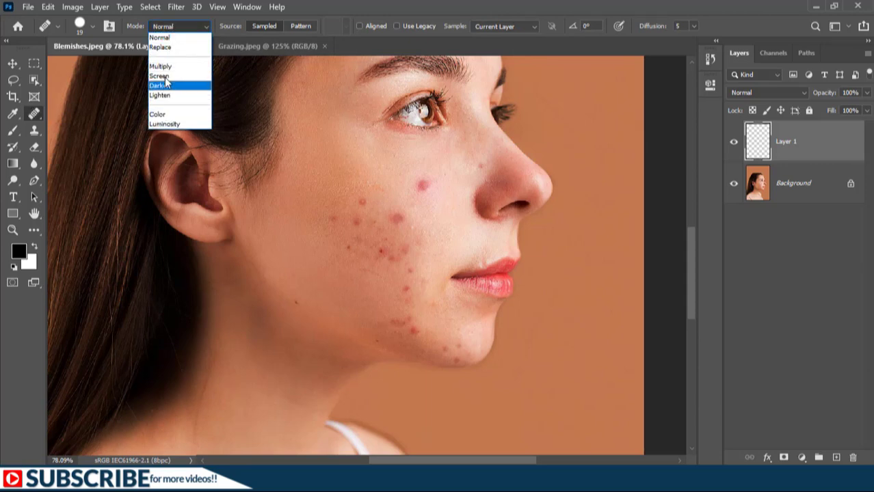
{"action": "left_click", "coordinate": [174, 28]}
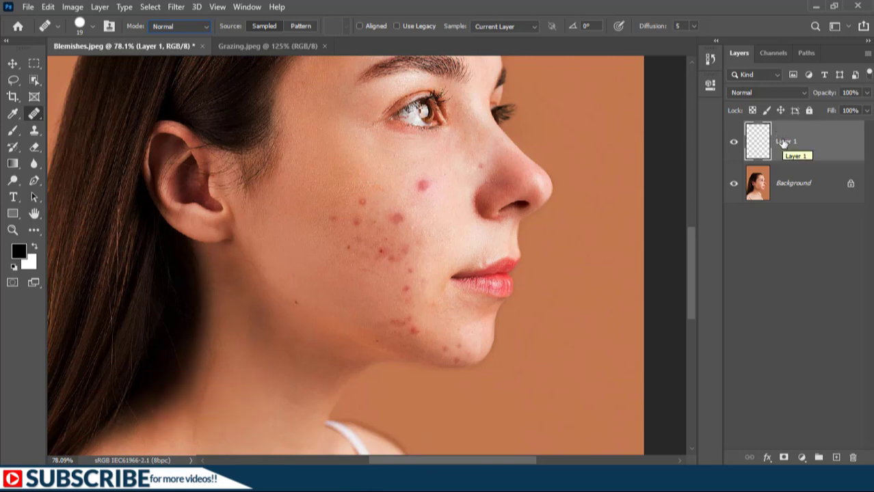
{"action": "left_click", "coordinate": [505, 26]}
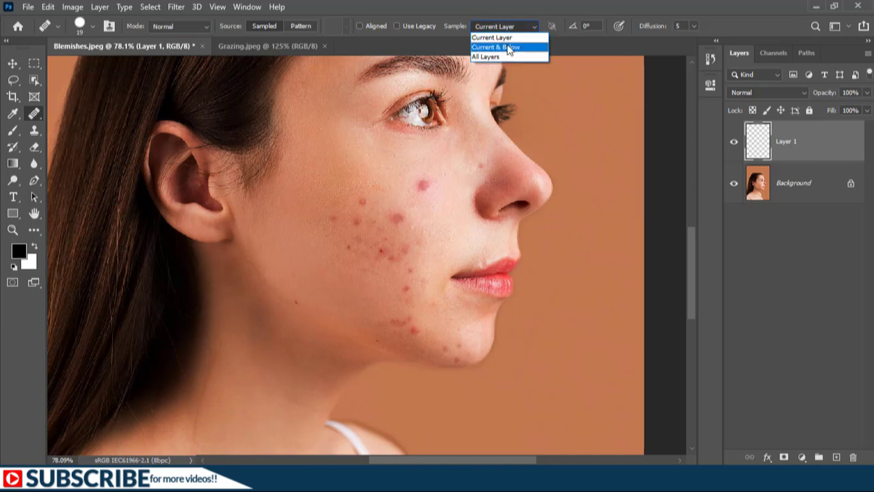
{"action": "left_click", "coordinate": [488, 48]}
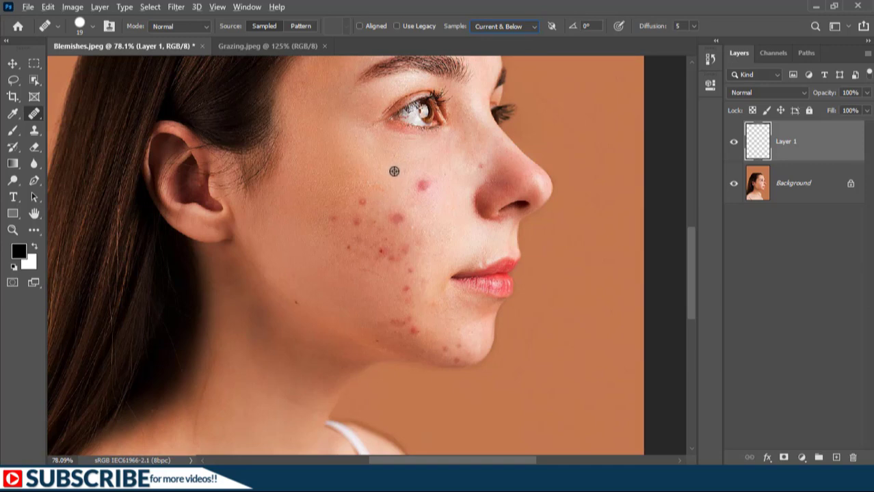
Step: Sample clean skin near the nose and paint it over the pink blemish below the eye and the dark red cheek spot
{"action": "left_click", "coordinate": [440, 193], "text": "alt"}
{"action": "left_click", "coordinate": [420, 185]}
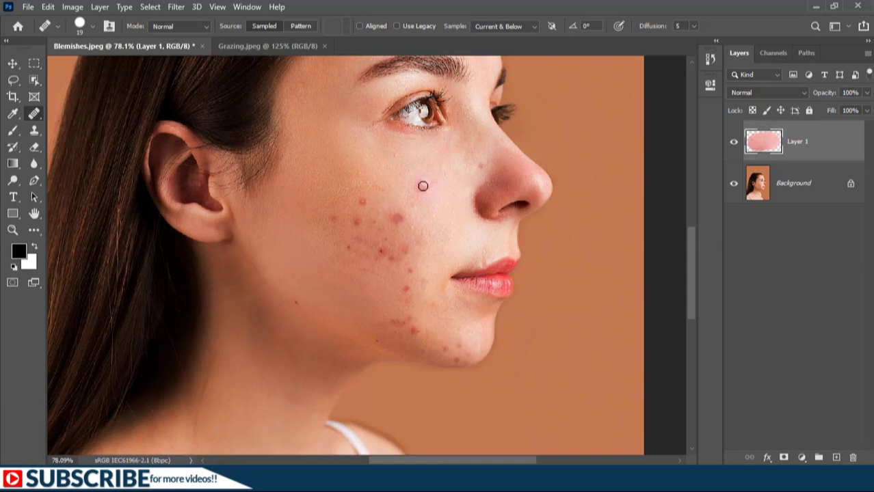
{"action": "left_click", "coordinate": [422, 190]}
{"action": "left_click_drag", "start_coordinate": [422, 188], "coordinate": [419, 186]}
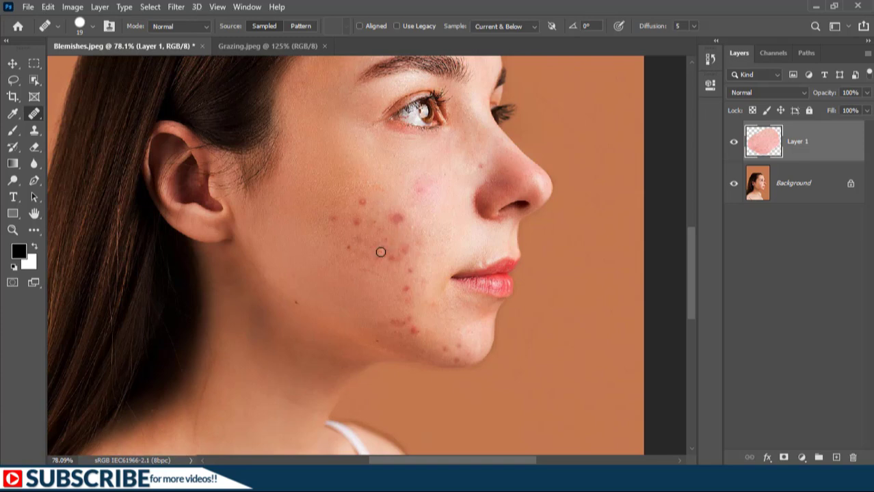
{"action": "left_click", "coordinate": [381, 252]}
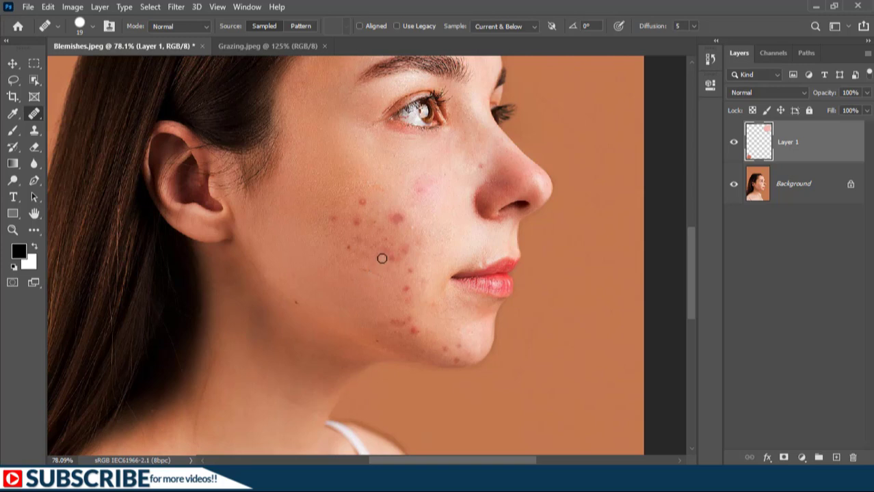
Step: Replace the retouched layer with a new empty layer and switch back to the Spot Healing Brush
{"action": "left_click_drag", "start_coordinate": [827, 145], "coordinate": [854, 456]}
{"action": "left_click", "coordinate": [836, 456]}
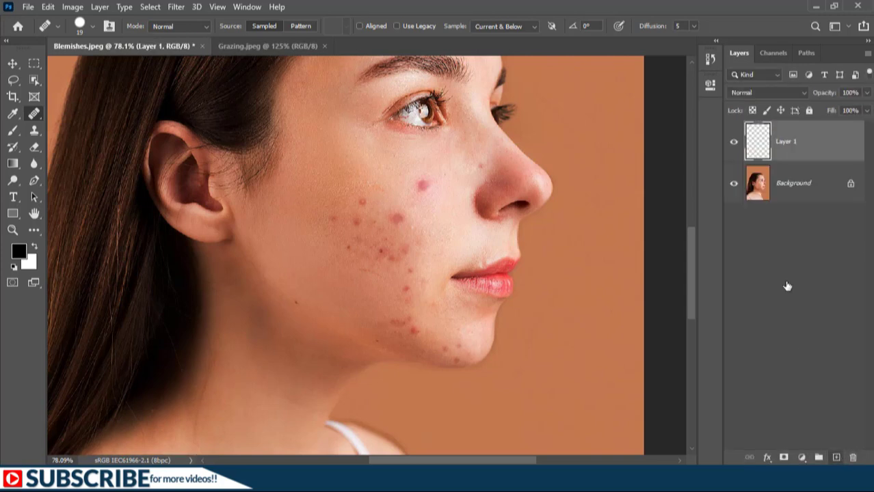
{"action": "right_click", "coordinate": [35, 116]}
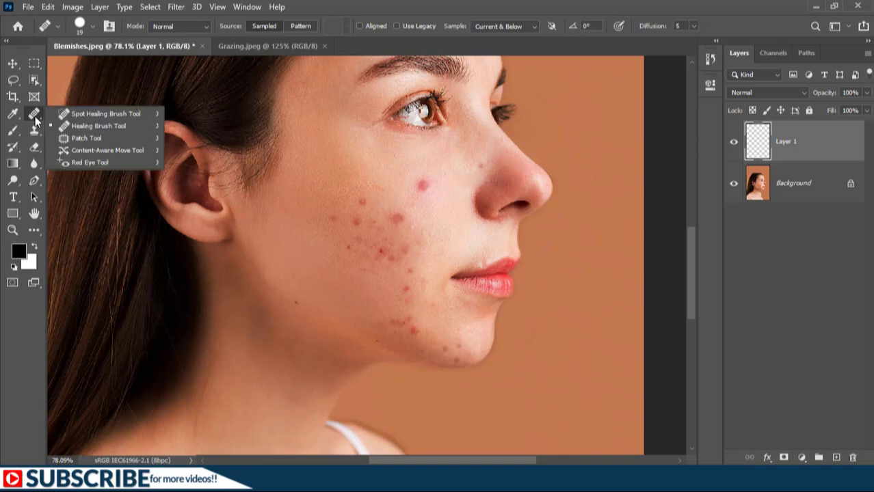
{"action": "left_click", "coordinate": [89, 114]}
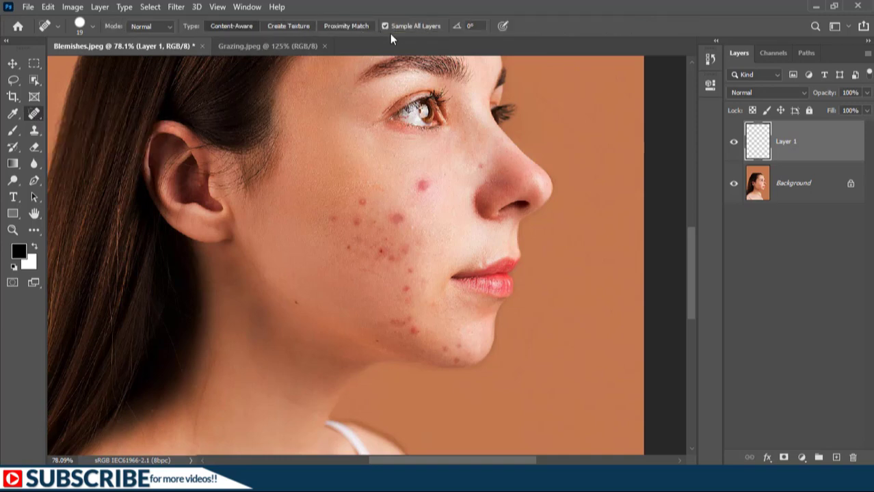
Step: Set the Spot Healing Brush size to 25 px and heal the blemishes on the woman's cheek and beside her nose
{"action": "right_click", "coordinate": [408, 249]}
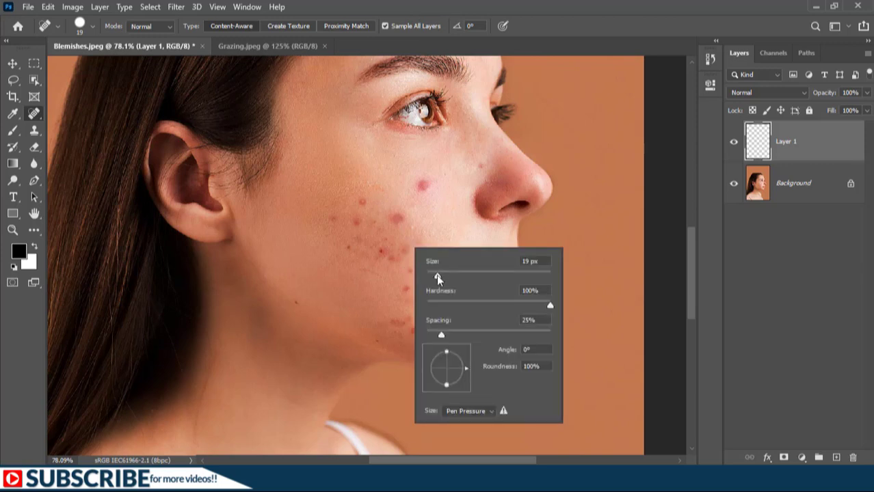
{"action": "left_click", "coordinate": [441, 272]}
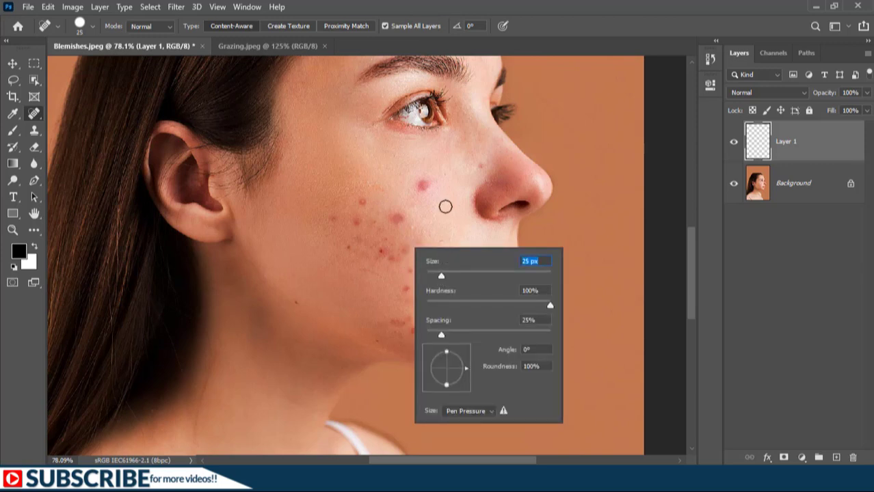
{"action": "key", "text": "Return"}
{"action": "mouse_move", "coordinate": [416, 189]}
{"action": "left_mouse_down"}
{"action": "mouse_move", "coordinate": [427, 186]}
{"action": "mouse_move", "coordinate": [395, 218]}
{"action": "mouse_move", "coordinate": [374, 223]}
{"action": "mouse_move", "coordinate": [412, 271]}
{"action": "mouse_move", "coordinate": [413, 330]}
{"action": "mouse_move", "coordinate": [405, 326]}
{"action": "left_mouse_up"}
{"action": "left_click", "coordinate": [480, 167]}
{"action": "left_click", "coordinate": [361, 201]}
{"action": "left_click", "coordinate": [338, 217]}
{"action": "left_click", "coordinate": [349, 246]}
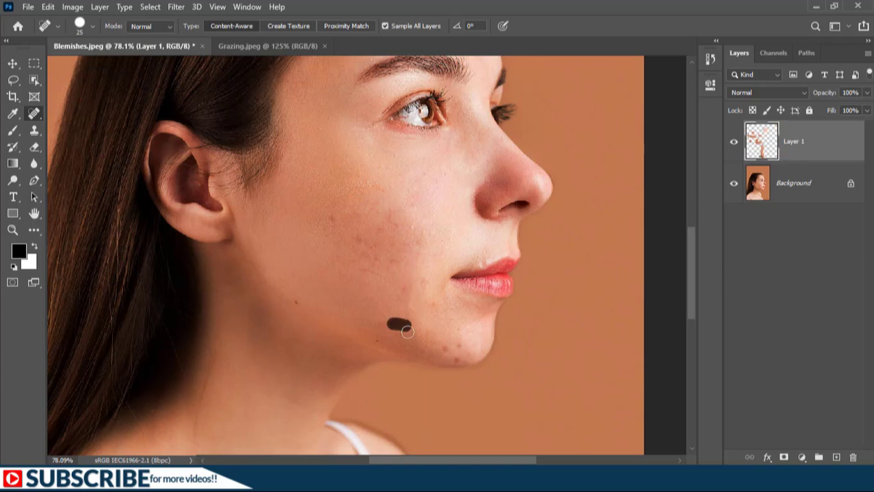
Step: Spot heal the remaining marks on the chin, lower cheek and jaw and the reddish patch on the neck
{"action": "left_click", "coordinate": [444, 346]}
{"action": "left_click", "coordinate": [457, 349]}
{"action": "left_click", "coordinate": [455, 360]}
{"action": "left_click", "coordinate": [403, 290]}
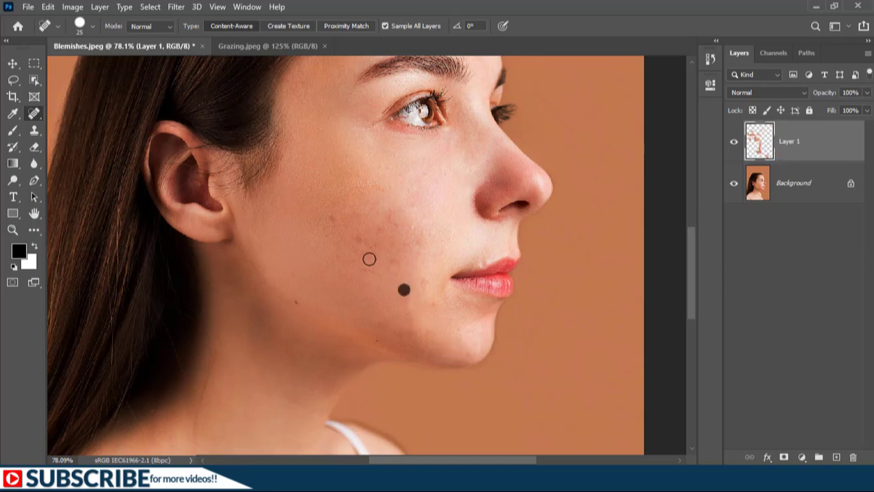
{"action": "left_click", "coordinate": [296, 303]}
{"action": "left_click", "coordinate": [377, 342]}
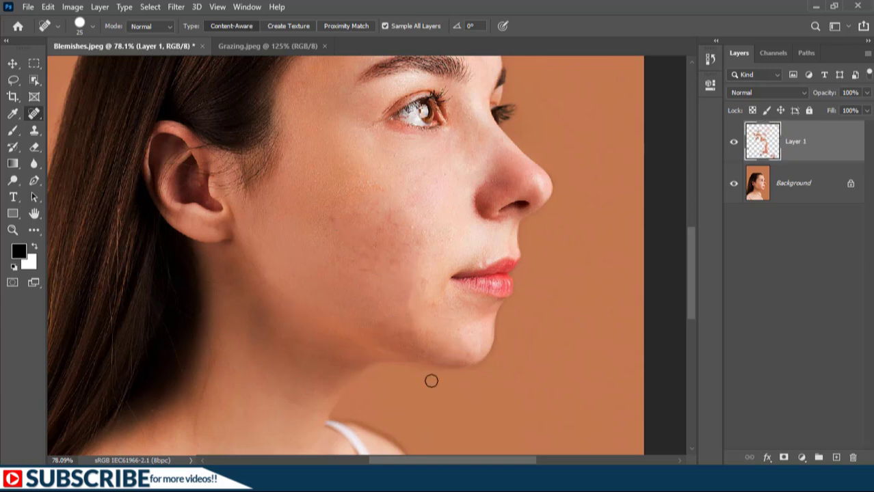
{"action": "scroll", "coordinate": [383, 332], "scroll_direction": "down", "scroll_amount": 5}
{"action": "scroll", "coordinate": [383, 332], "scroll_direction": "left", "scroll_amount": 3}
{"action": "left_click", "coordinate": [414, 317]}
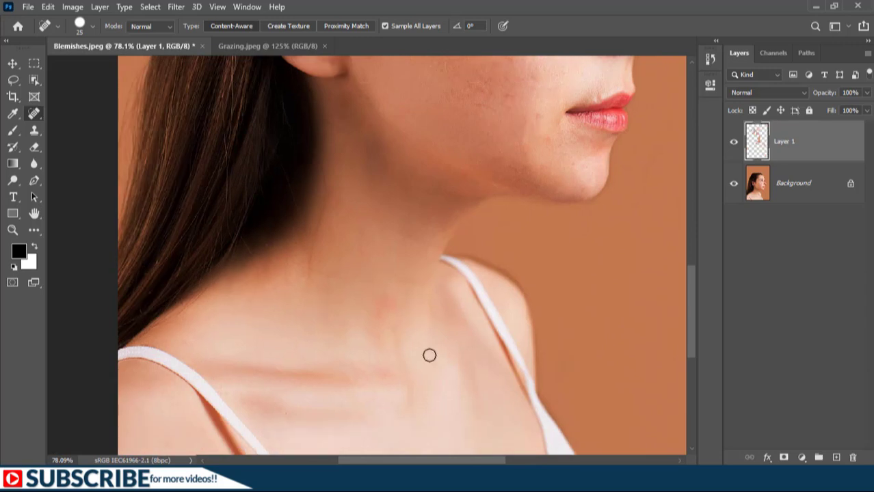
{"action": "key", "text": "ctrl+0"}
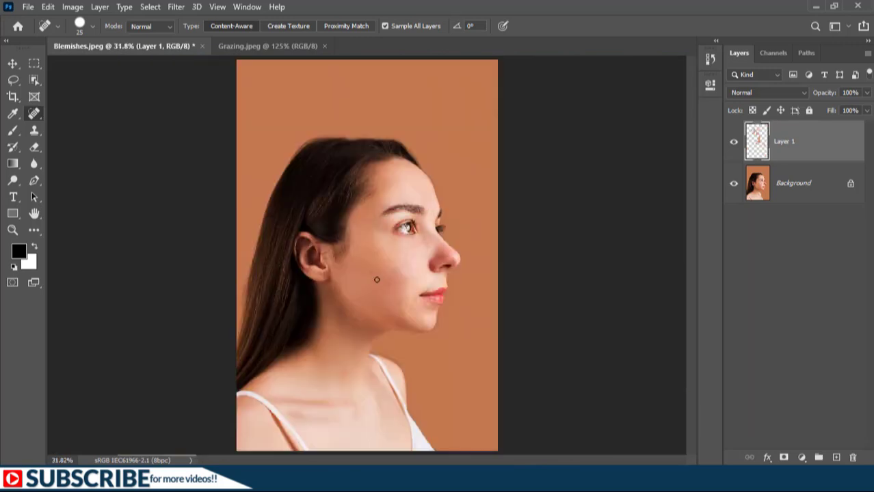
Step: Switch to the Grazing.jpeg document and activate the Patch tool
{"action": "left_click", "coordinate": [256, 48]}
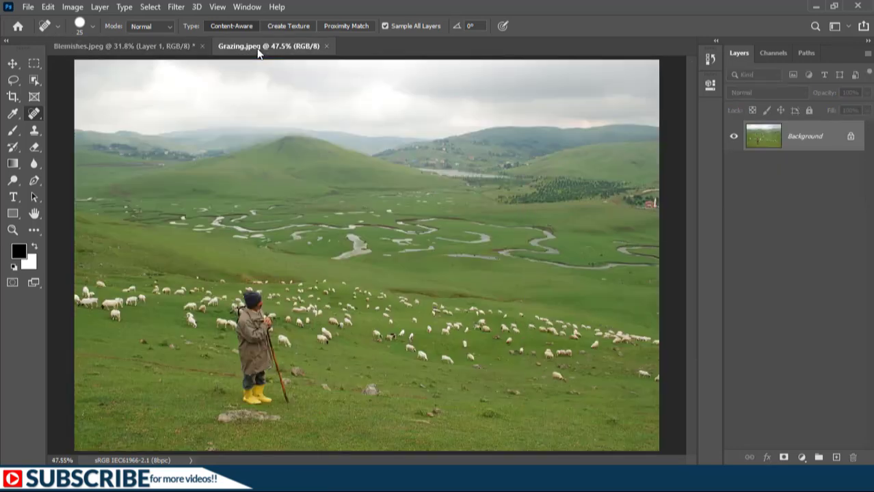
{"action": "right_click", "coordinate": [30, 112]}
{"action": "left_click", "coordinate": [85, 140]}
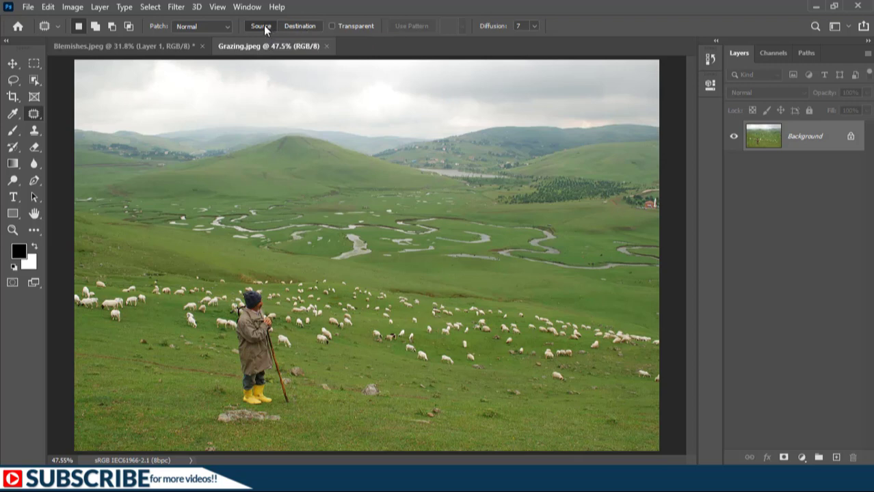
Step: Patch two separate sheep in the lower part of the flock with nearby grass in Source mode, deselecting after each one
{"action": "scroll", "coordinate": [378, 400], "scroll_direction": "up", "scroll_amount": 1}
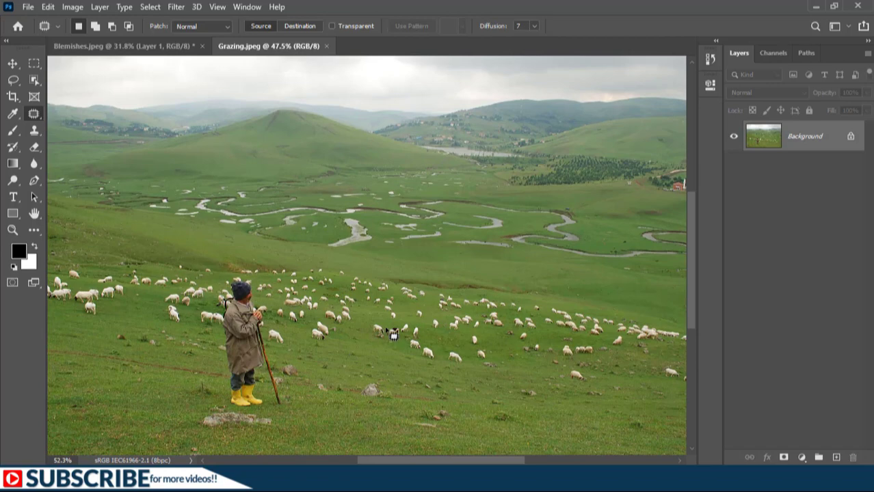
{"action": "scroll", "coordinate": [393, 334], "scroll_direction": "up", "scroll_amount": 8}
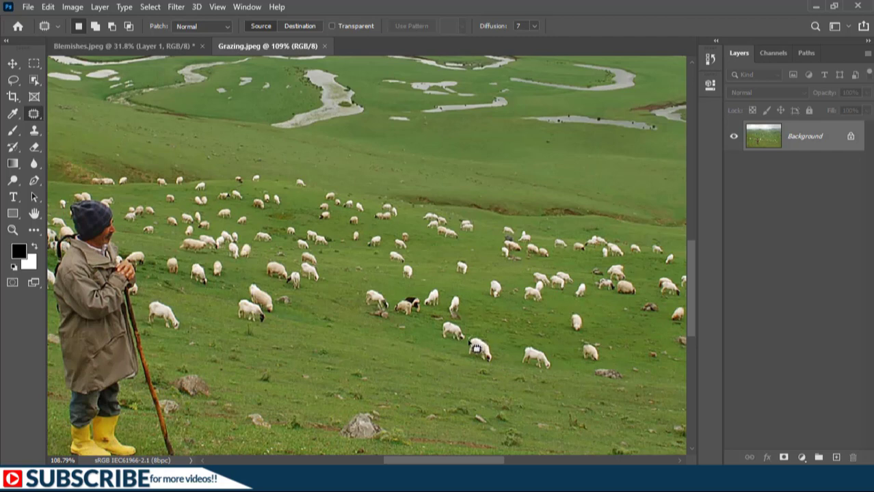
{"action": "mouse_move", "coordinate": [477, 350]}
{"action": "left_mouse_down"}
{"action": "mouse_move", "coordinate": [483, 372]}
{"action": "mouse_move", "coordinate": [506, 365]}
{"action": "mouse_move", "coordinate": [488, 339]}
{"action": "mouse_move", "coordinate": [477, 347]}
{"action": "left_mouse_up"}
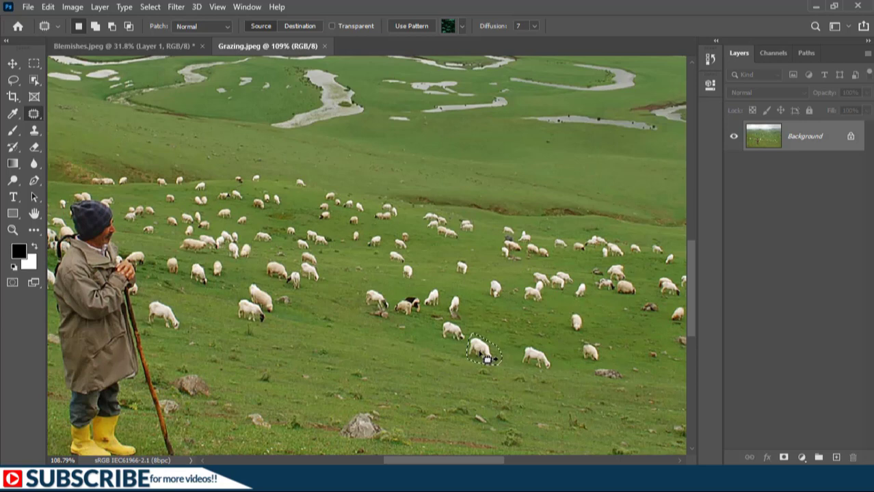
{"action": "left_click_drag", "start_coordinate": [486, 360], "coordinate": [411, 400]}
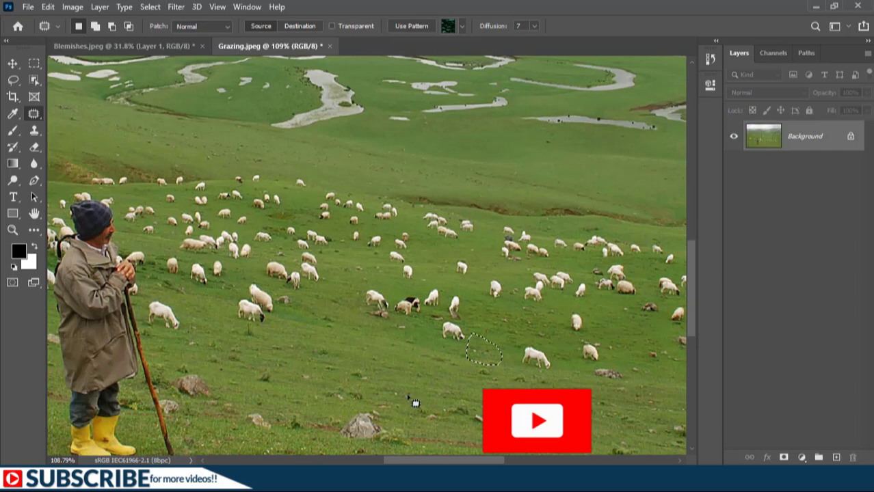
{"action": "key", "text": "ctrl+d"}
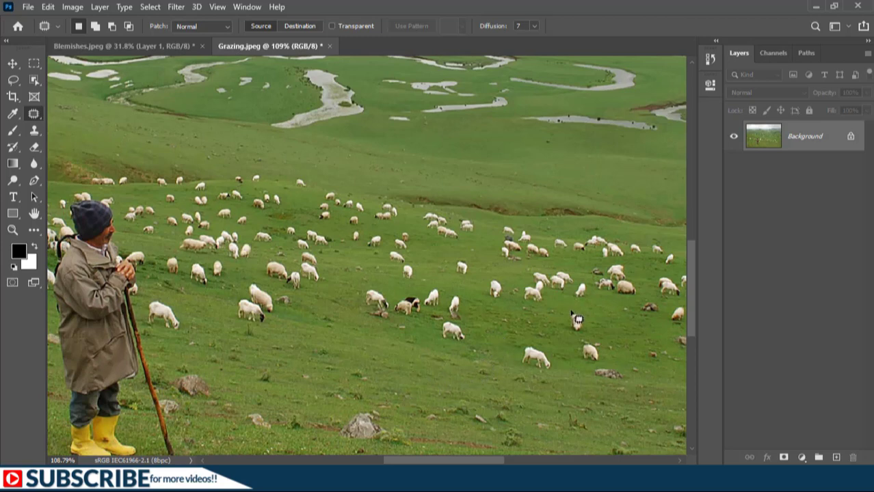
{"action": "mouse_move", "coordinate": [575, 316]}
{"action": "left_mouse_down"}
{"action": "mouse_move", "coordinate": [590, 335]}
{"action": "mouse_move", "coordinate": [588, 320]}
{"action": "mouse_move", "coordinate": [571, 312]}
{"action": "mouse_move", "coordinate": [561, 324]}
{"action": "mouse_move", "coordinate": [536, 327]}
{"action": "left_mouse_up"}
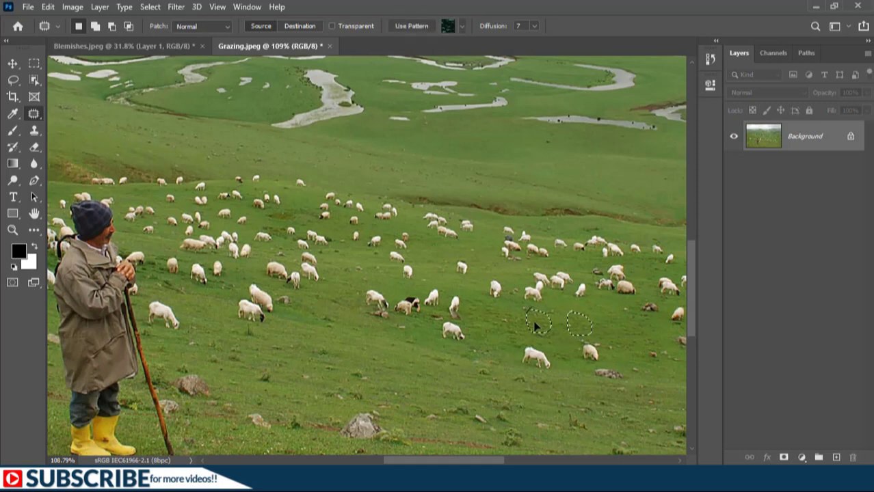
{"action": "key", "text": "ctrl+d"}
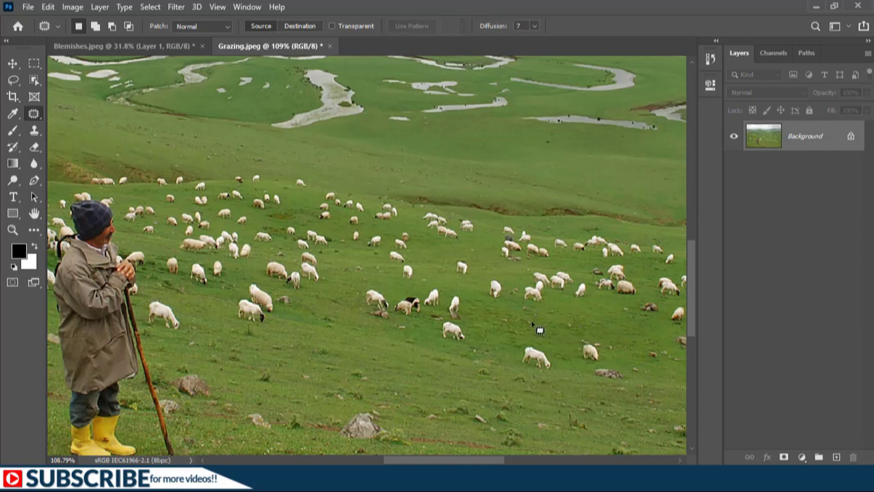
Step: Set the Patch tool to Destination, duplicate the lower grazing sheep twice onto the grass above it, and deselect
{"action": "left_click", "coordinate": [298, 26]}
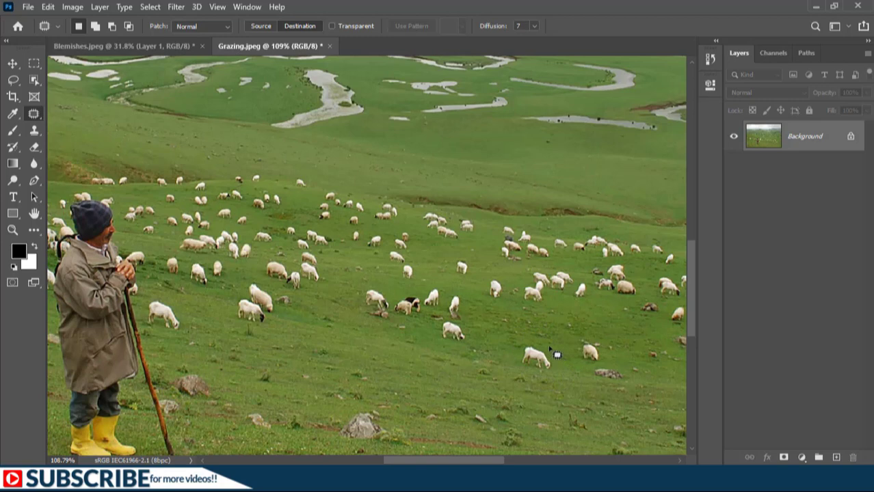
{"action": "mouse_move", "coordinate": [550, 349]}
{"action": "left_mouse_down"}
{"action": "mouse_move", "coordinate": [515, 343]}
{"action": "mouse_move", "coordinate": [513, 359]}
{"action": "mouse_move", "coordinate": [526, 376]}
{"action": "mouse_move", "coordinate": [548, 381]}
{"action": "mouse_move", "coordinate": [556, 358]}
{"action": "mouse_move", "coordinate": [547, 344]}
{"action": "mouse_move", "coordinate": [544, 352]}
{"action": "mouse_move", "coordinate": [560, 329]}
{"action": "mouse_move", "coordinate": [508, 321]}
{"action": "left_mouse_up"}
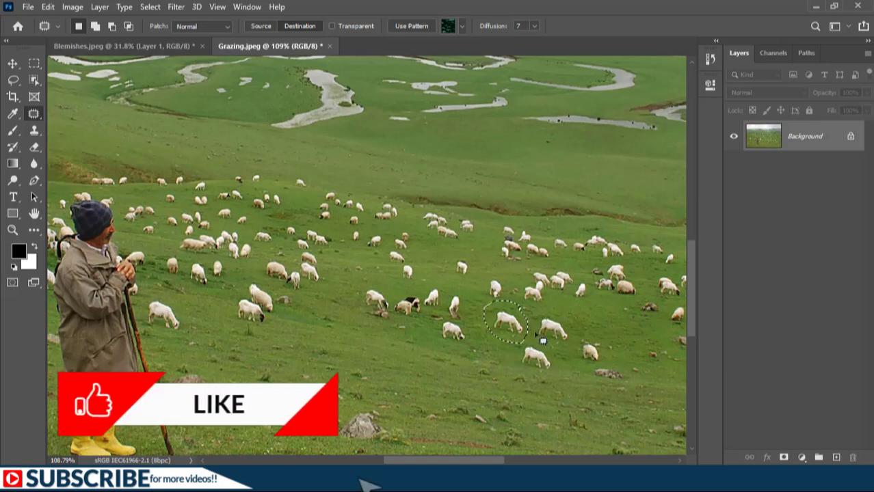
{"action": "key", "text": "ctrl+d"}
Step: Set Diffusion to 1, outline the two sheep beside the duplicates, try copying them onto the grass below, and undo the copy
{"action": "scroll", "coordinate": [468, 371], "scroll_direction": "up", "scroll_amount": 3}
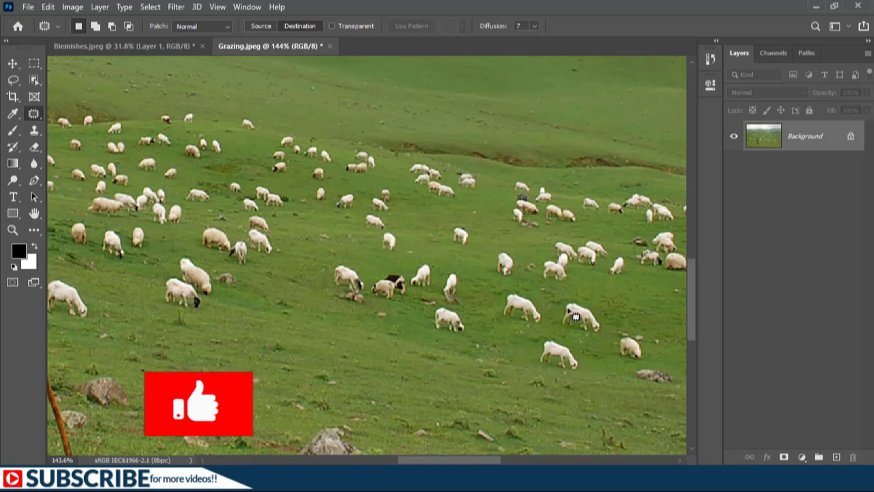
{"action": "left_click", "coordinate": [534, 26]}
{"action": "left_click_drag", "start_coordinate": [538, 40], "coordinate": [474, 39]}
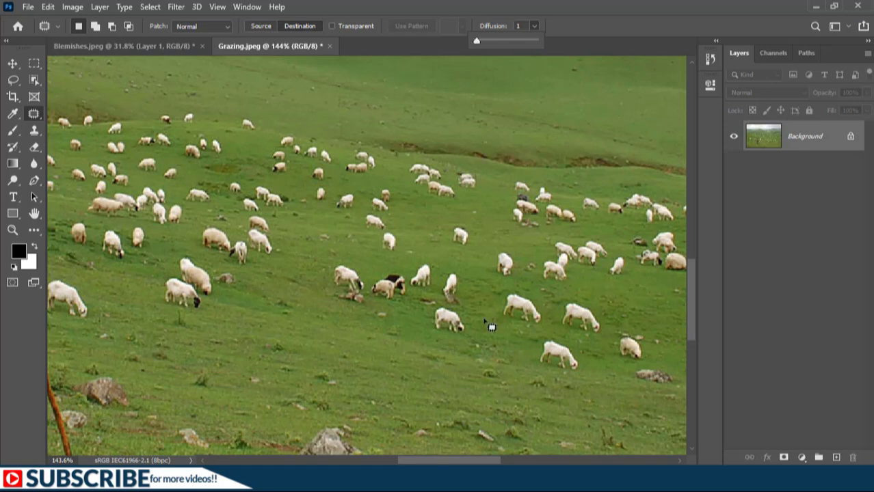
{"action": "mouse_move", "coordinate": [471, 262]}
{"action": "left_mouse_down"}
{"action": "mouse_move", "coordinate": [441, 276]}
{"action": "mouse_move", "coordinate": [432, 332]}
{"action": "mouse_move", "coordinate": [476, 348]}
{"action": "mouse_move", "coordinate": [497, 326]}
{"action": "mouse_move", "coordinate": [485, 281]}
{"action": "mouse_move", "coordinate": [472, 264]}
{"action": "left_mouse_up"}
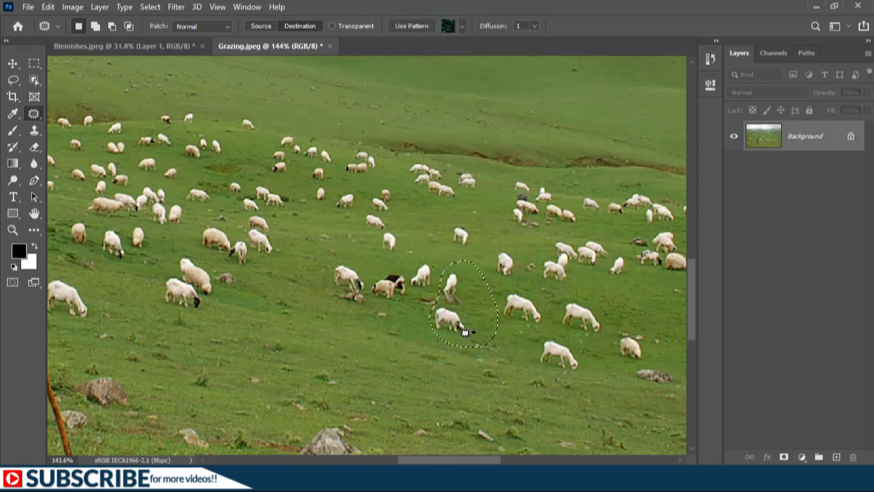
{"action": "left_click_drag", "start_coordinate": [473, 308], "coordinate": [388, 390]}
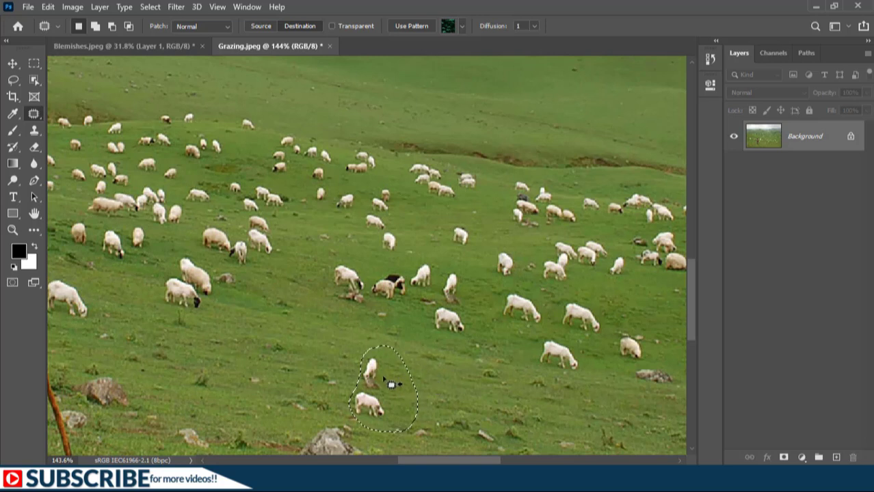
{"action": "key", "text": "ctrl+z"}
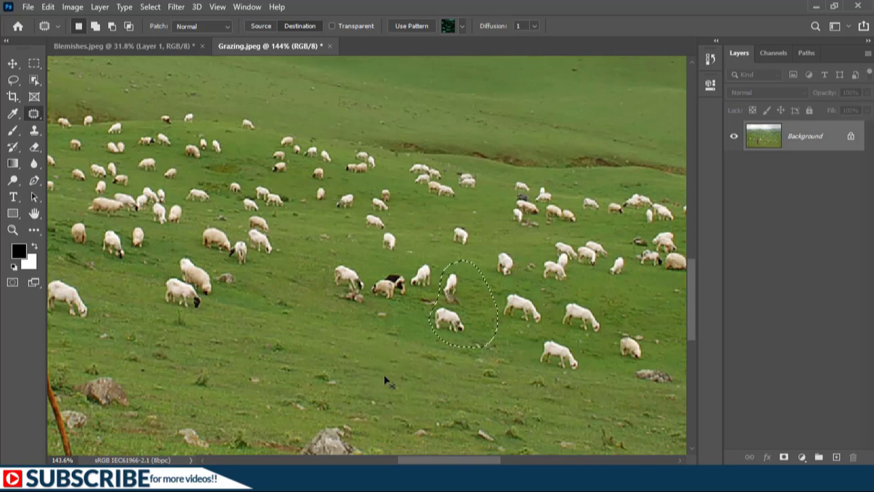
Step: Set Diffusion to 7, copy the outlined pair of sheep onto the empty grass below them, and deselect
{"action": "left_click", "coordinate": [536, 26]}
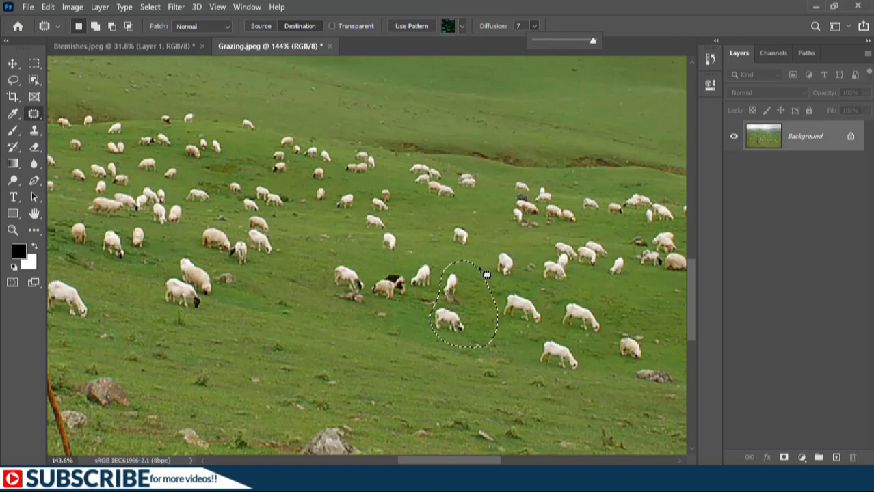
{"action": "left_click", "coordinate": [476, 302]}
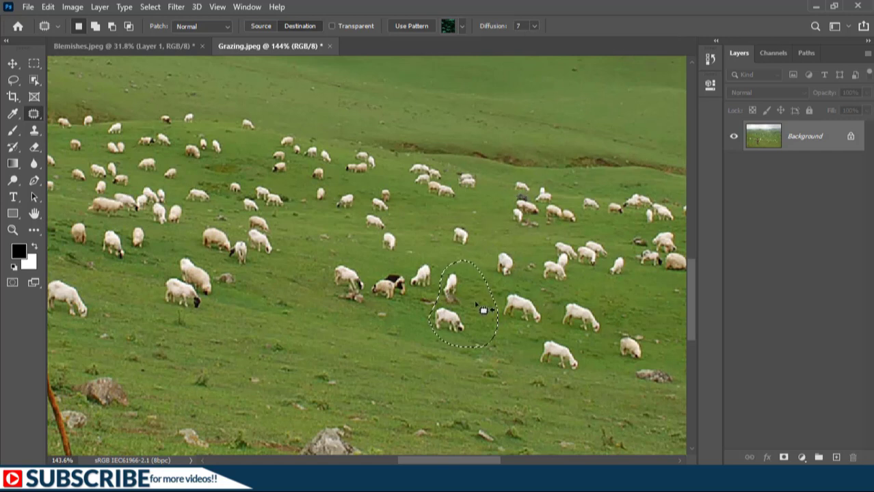
{"action": "left_click_drag", "start_coordinate": [456, 325], "coordinate": [387, 376]}
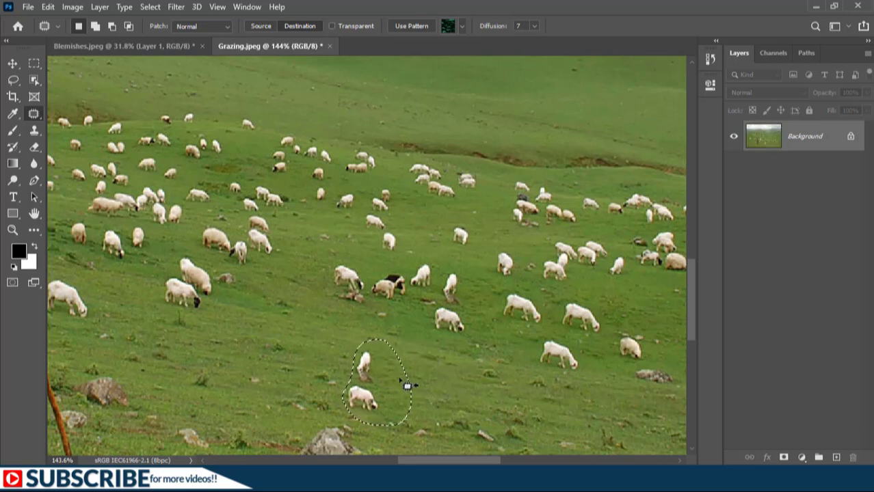
{"action": "key", "text": "ctrl+d"}
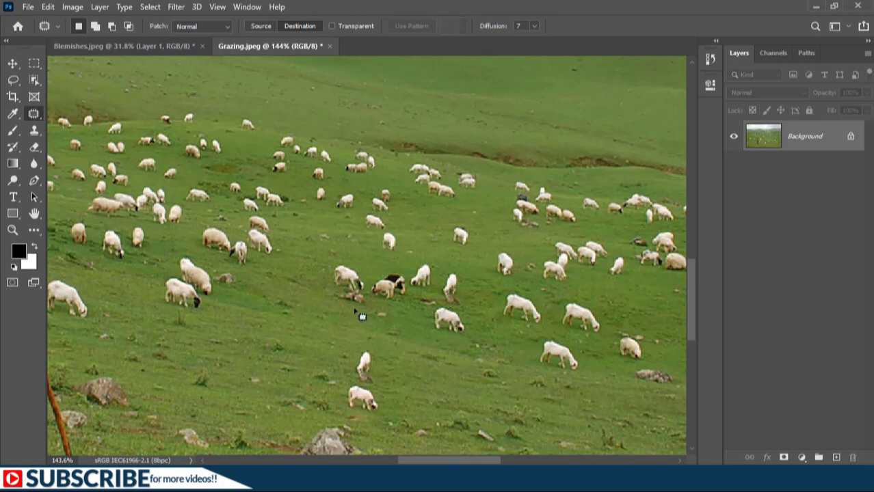
Step: Select the lone sheep above the duplicates with the Elliptical Marquee, copy it onto the neighbouring grass with the Patch tool, and deselect
{"action": "left_click", "coordinate": [31, 62]}
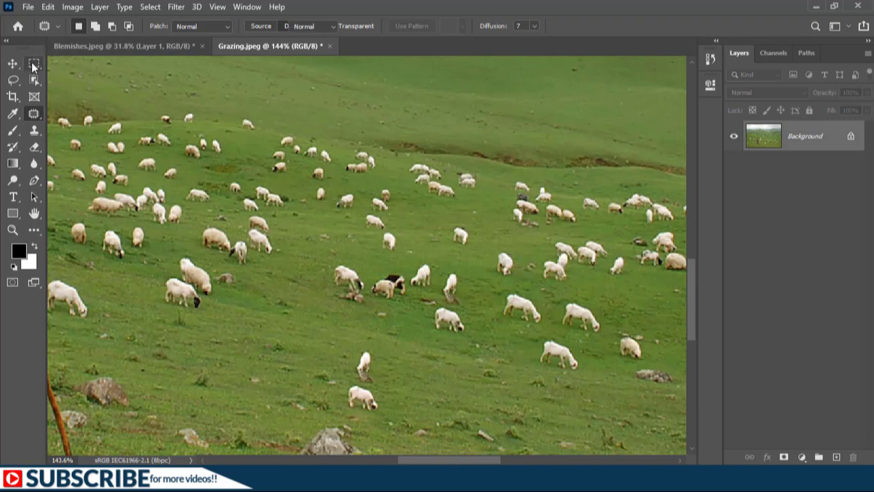
{"action": "key", "text": "shift+m"}
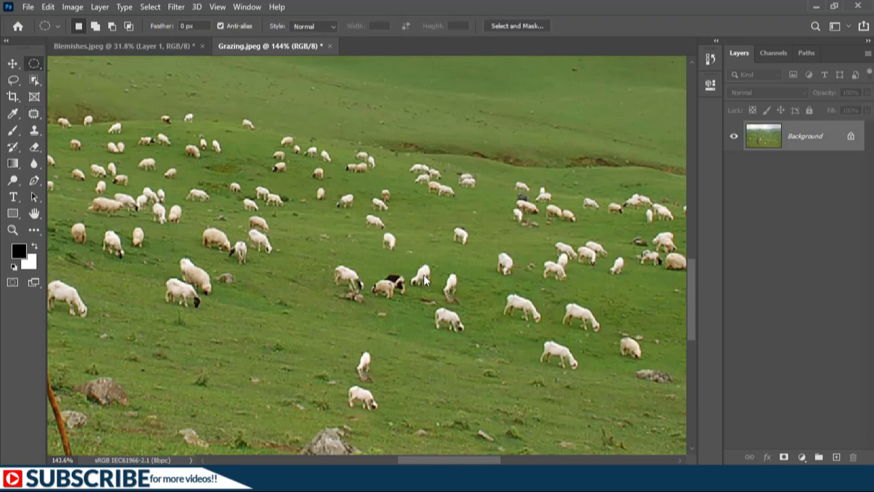
{"action": "mouse_move", "coordinate": [443, 218]}
{"action": "left_mouse_down"}
{"action": "mouse_move", "coordinate": [473, 257]}
{"action": "mouse_move", "coordinate": [486, 257]}
{"action": "mouse_move", "coordinate": [443, 217]}
{"action": "left_mouse_up"}
{"action": "left_click", "coordinate": [35, 115]}
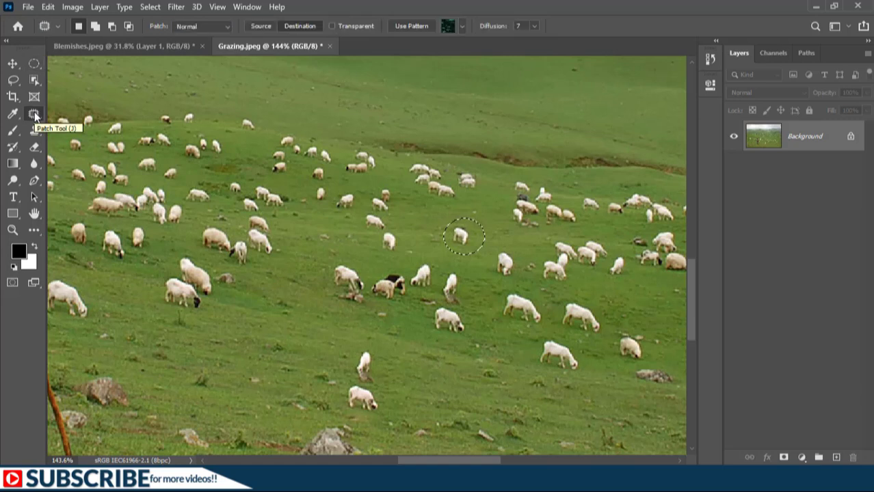
{"action": "left_click_drag", "start_coordinate": [470, 249], "coordinate": [422, 231]}
{"action": "key", "text": "ctrl+d"}
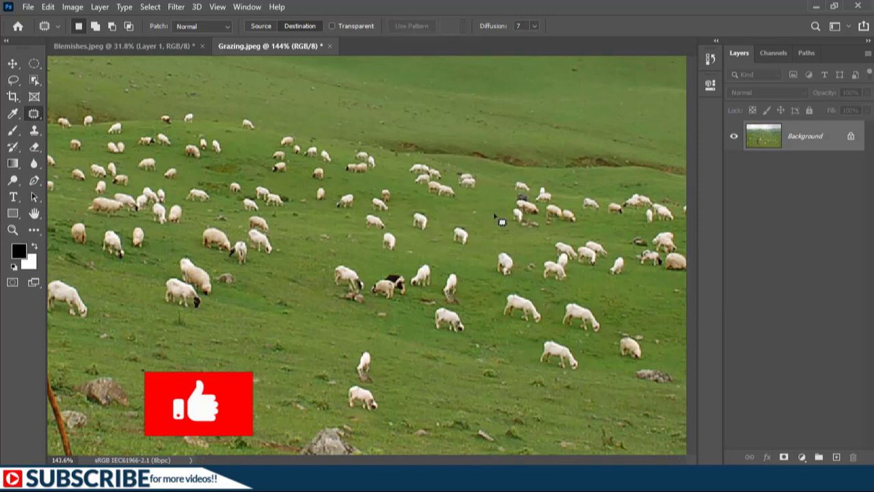
{"action": "key", "text": "ctrl+0"}
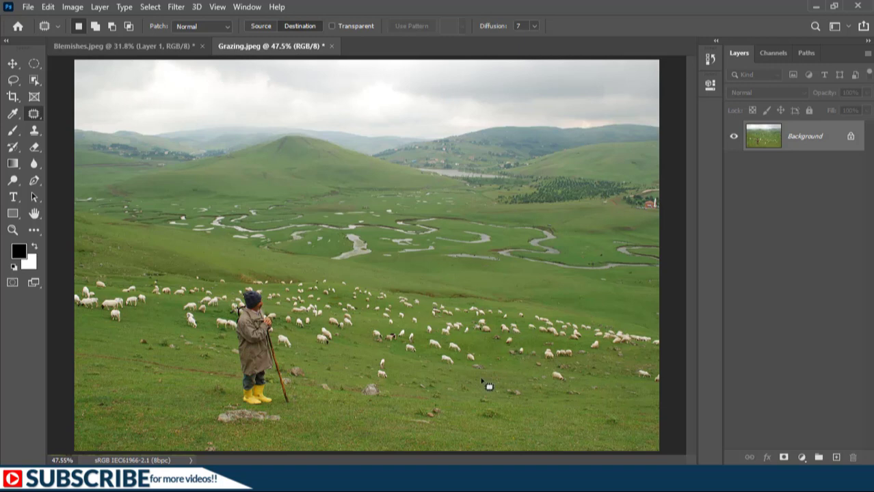